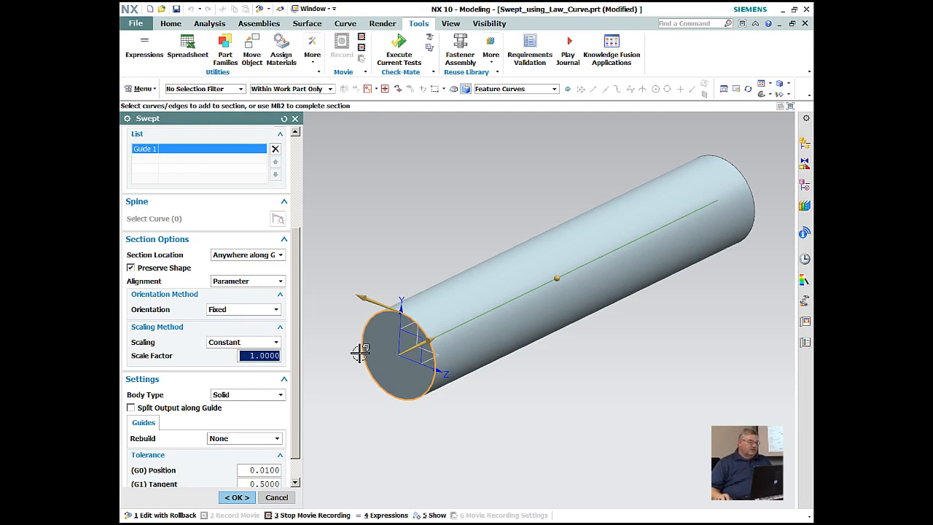
# - Set the sweep's scaling to Area Law with a constant law value of 10
pyautogui.click(257, 341)
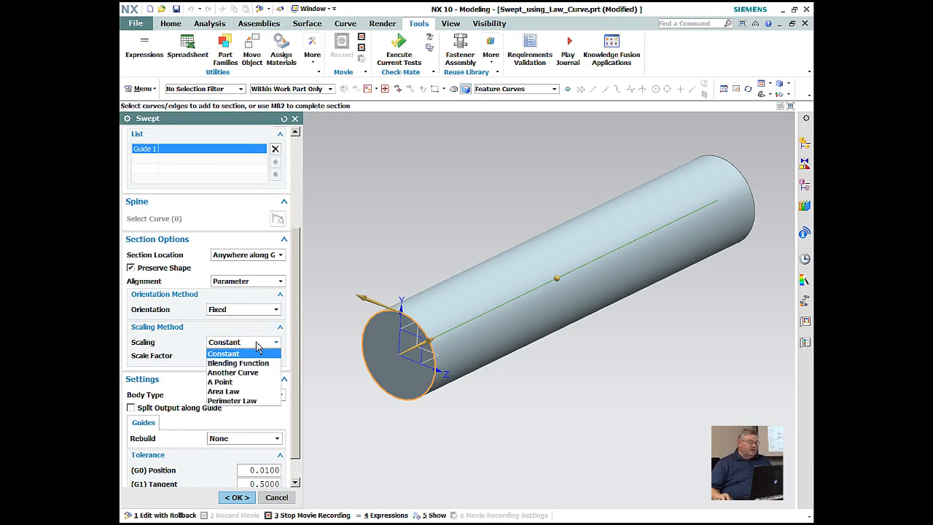
pyautogui.click(239, 392)
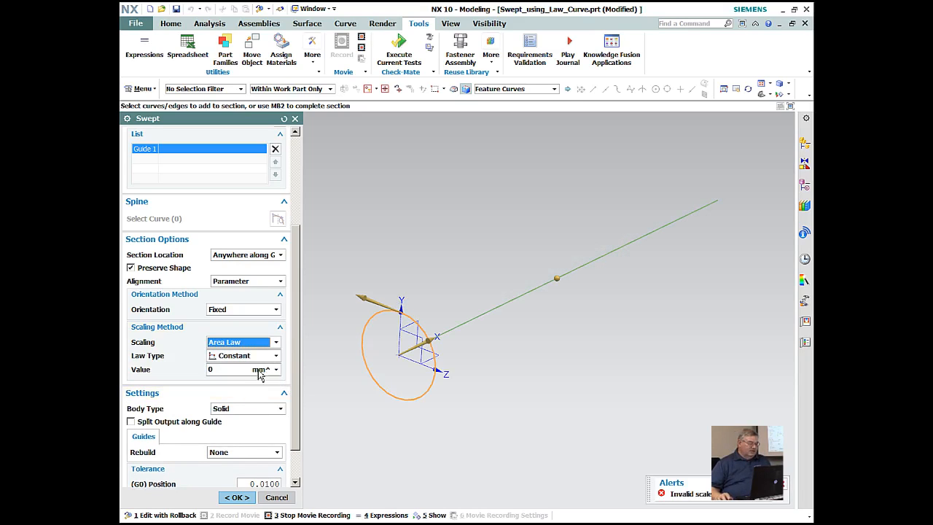
pyautogui.doubleClick(231, 369)
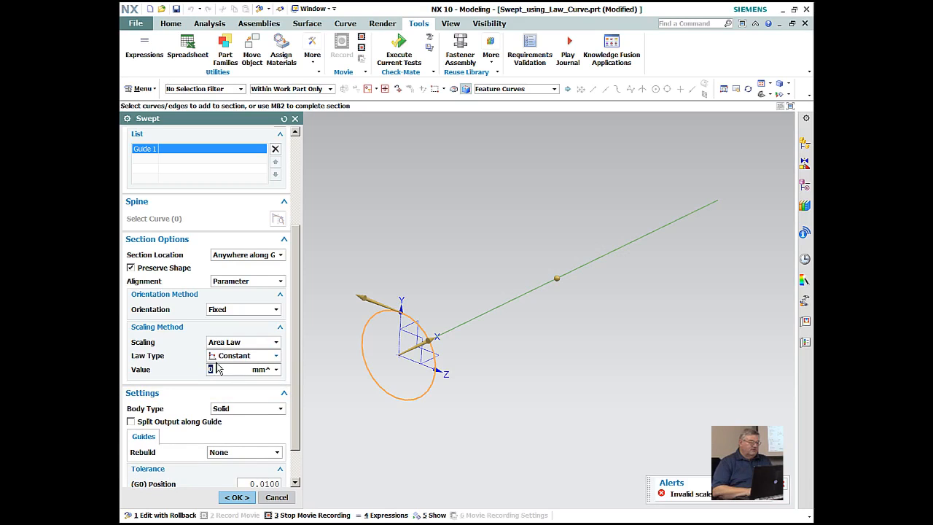
pyautogui.write('10')
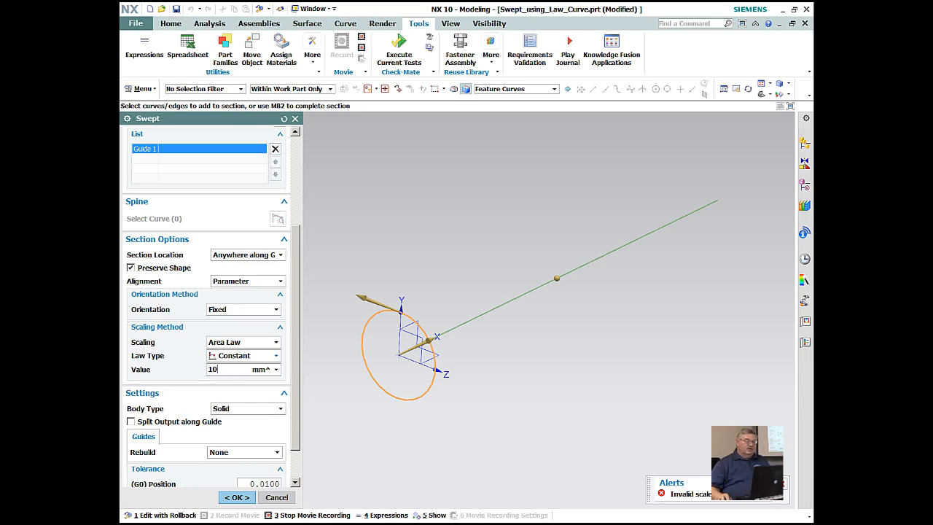
pyautogui.press('Return')
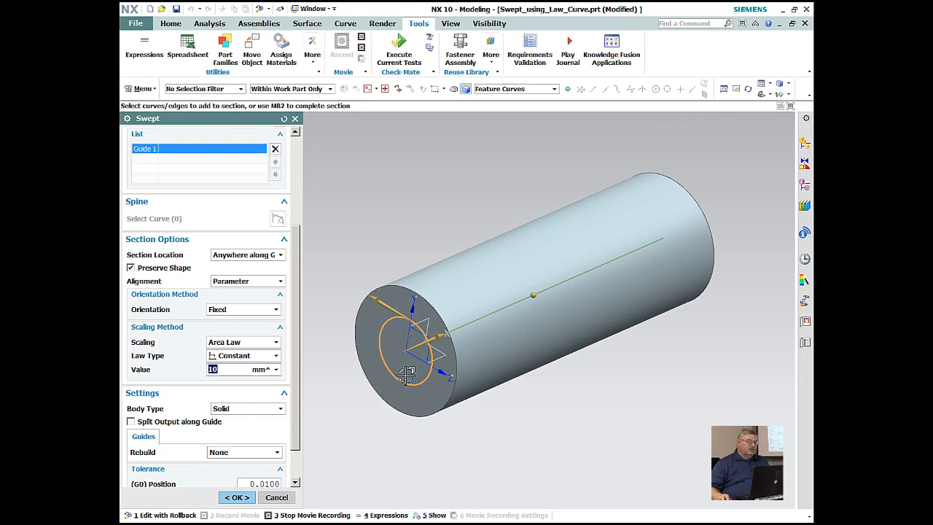
pyautogui.moveTo(386, 222); pyautogui.dragTo(366, 255, button='middle')
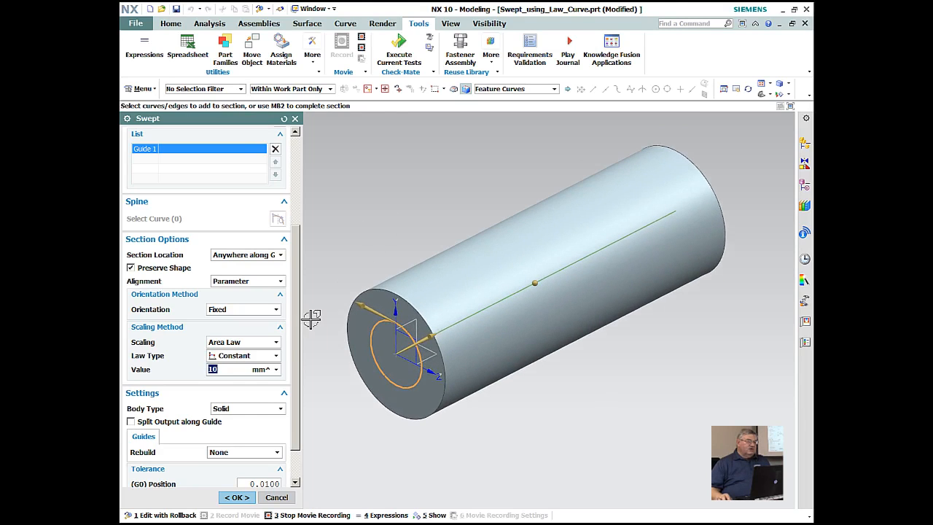
# - Change the area law type to Linear and set its end value to 25
pyautogui.click(276, 356)
pyautogui.click(257, 382)
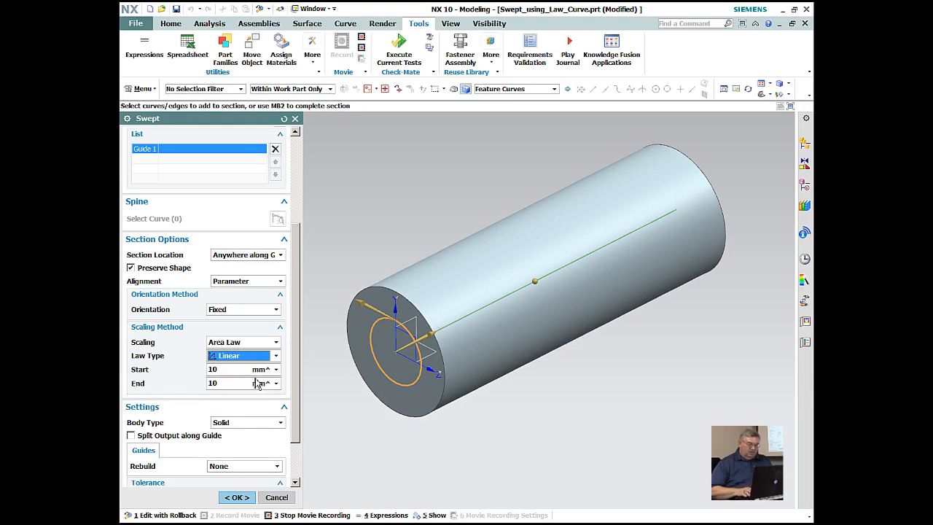
pyautogui.doubleClick(212, 382)
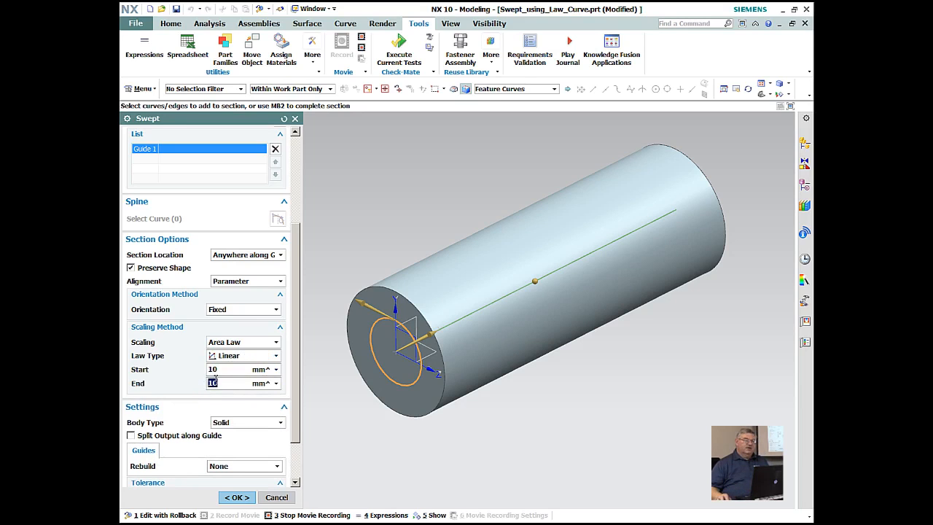
pyautogui.press('Return')
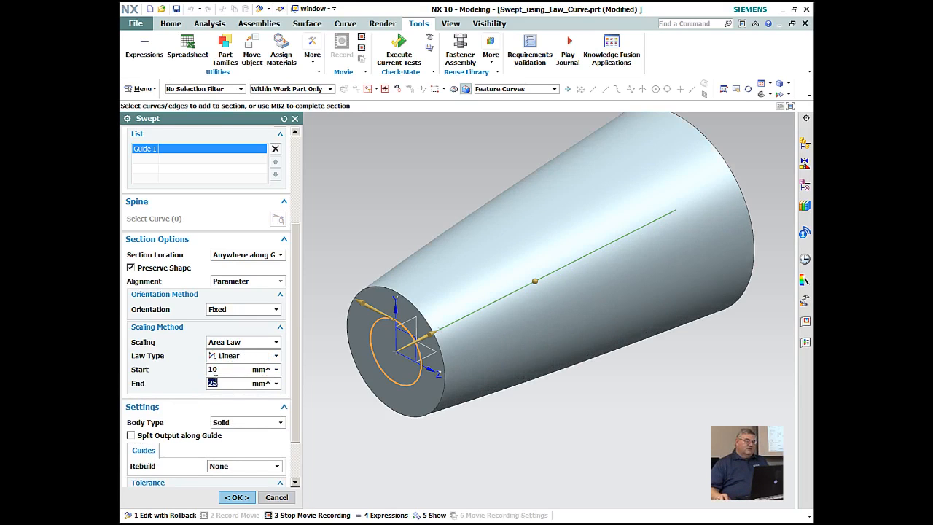
pyautogui.scroll(-3, 243, 372)
pyautogui.moveTo(331, 354); pyautogui.dragTo(423, 325, button='middle')
pyautogui.scroll(-1, 370, 342)
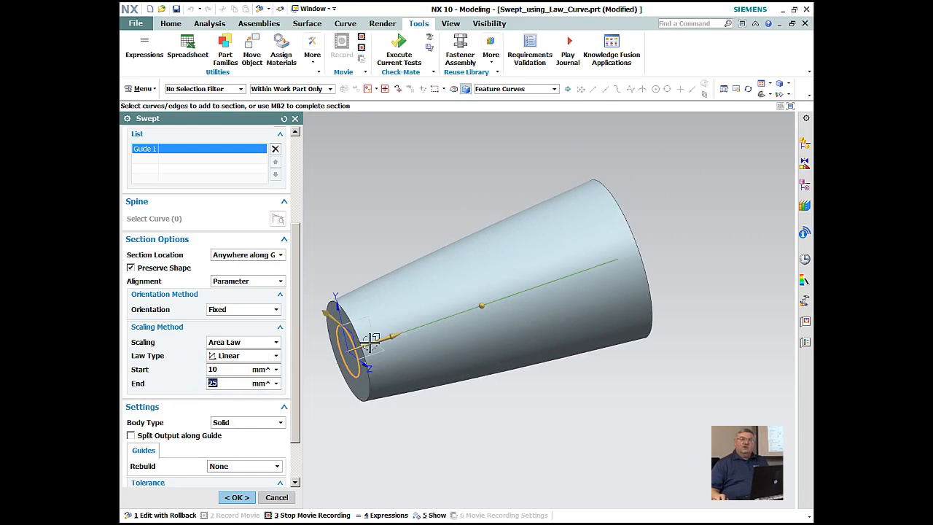
pyautogui.moveTo(370, 343); pyautogui.dragTo(648, 251, button='middle')
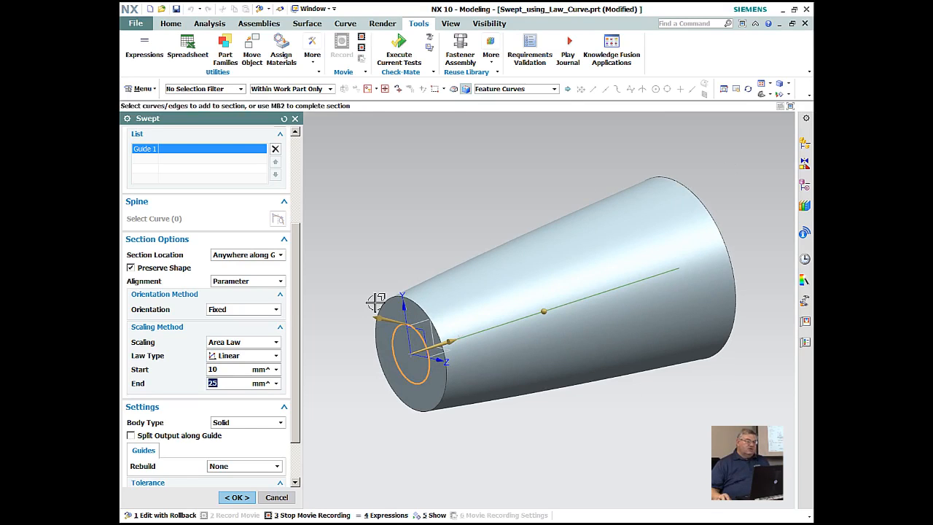
# - Switch the area law type to Cubic and inspect the profile of the resulting sweep preview
pyautogui.click(247, 361)
pyautogui.click(238, 386)
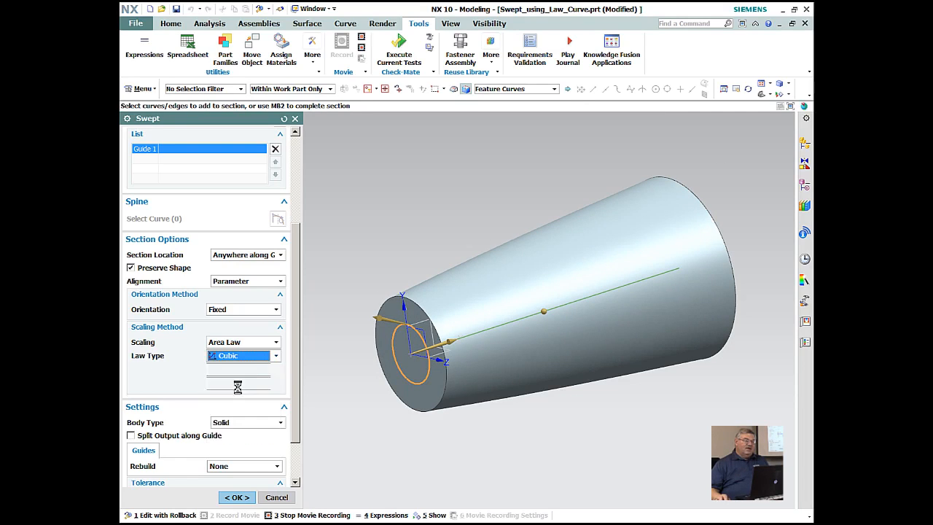
pyautogui.moveTo(334, 328); pyautogui.dragTo(367, 246, button='middle')
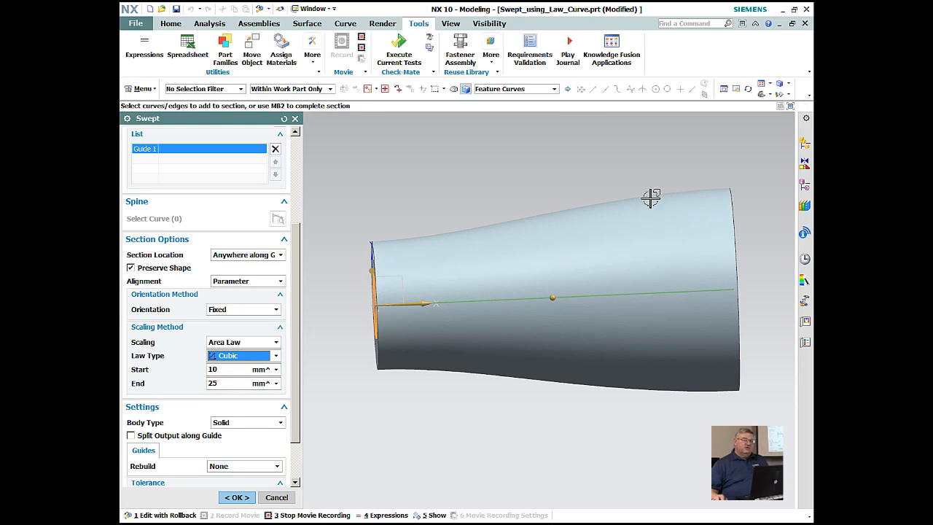
pyautogui.moveTo(747, 192); pyautogui.dragTo(462, 233, button='middle')
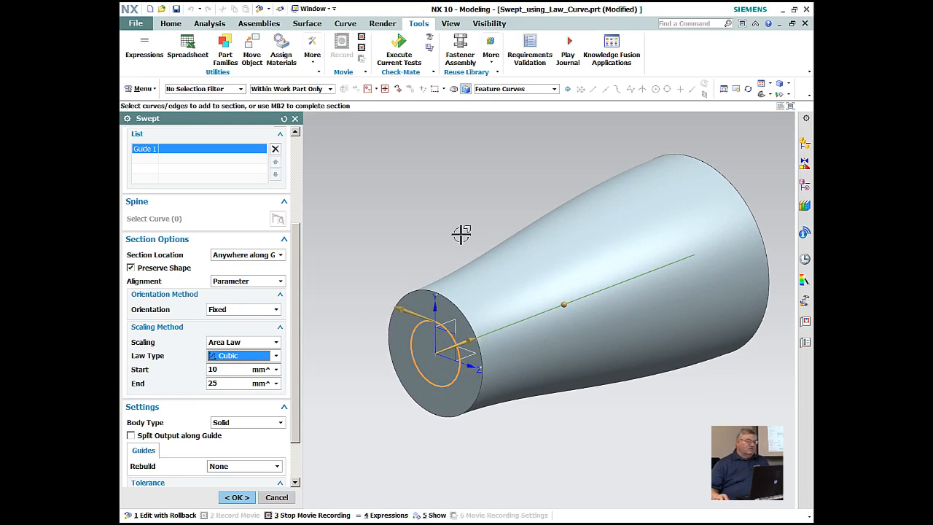
pyautogui.moveTo(462, 233); pyautogui.dragTo(375, 277, button='middle')
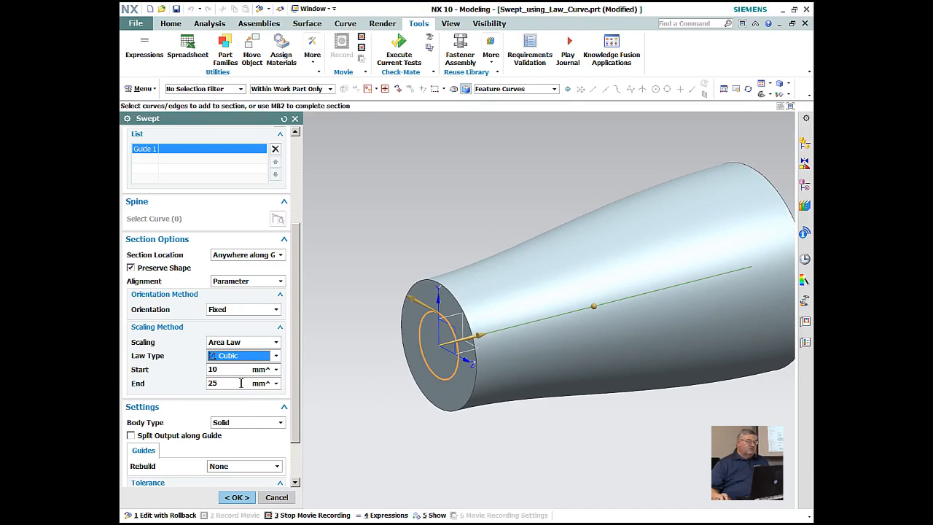
# - Switch the area law type to By Law Curve and unhide the sine-wave law-defined spline
pyautogui.click(248, 358)
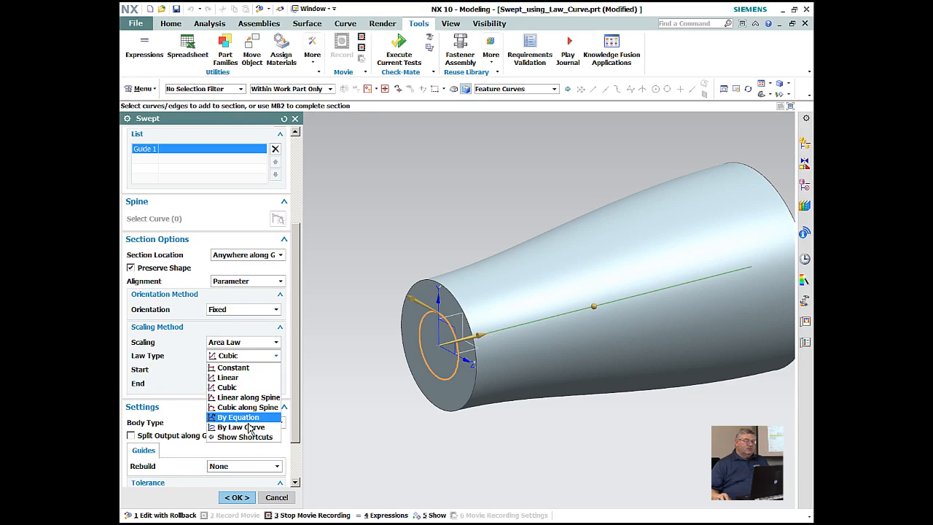
pyautogui.click(239, 428)
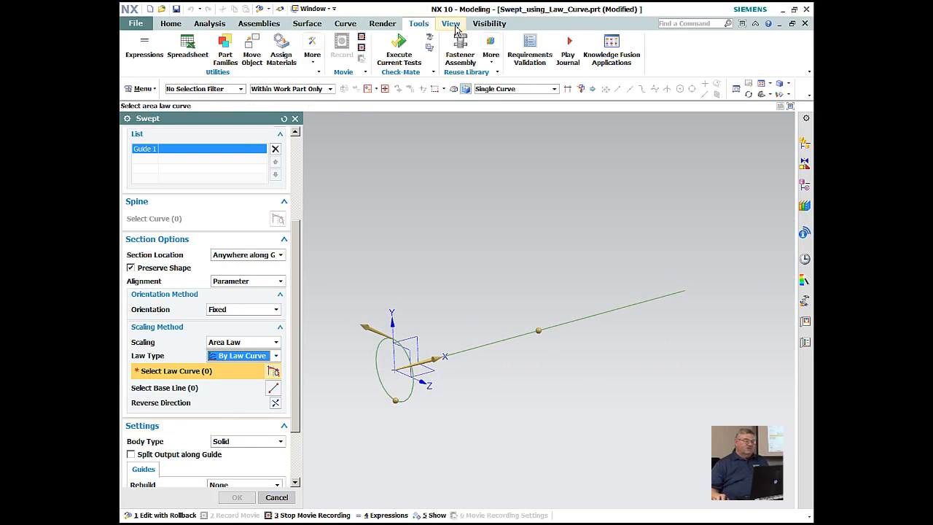
pyautogui.click(489, 28)
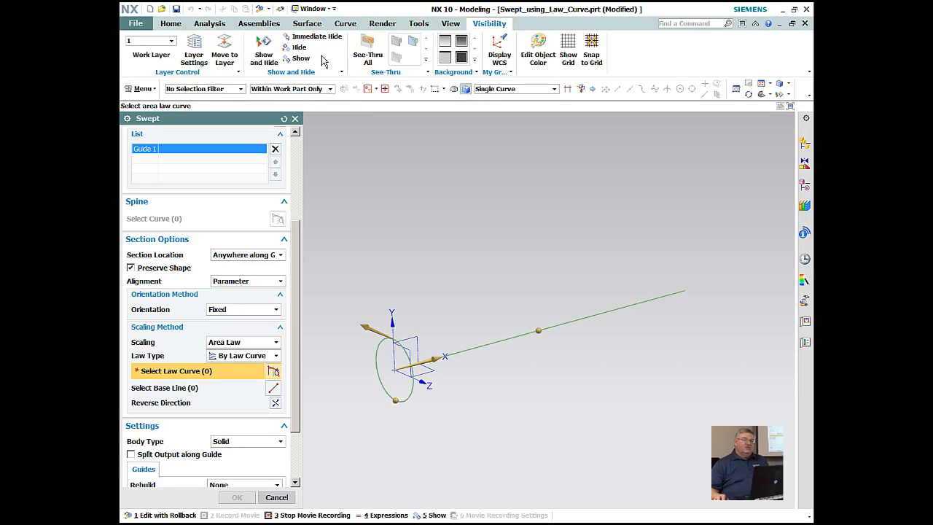
pyautogui.click(298, 57)
pyautogui.click(474, 188)
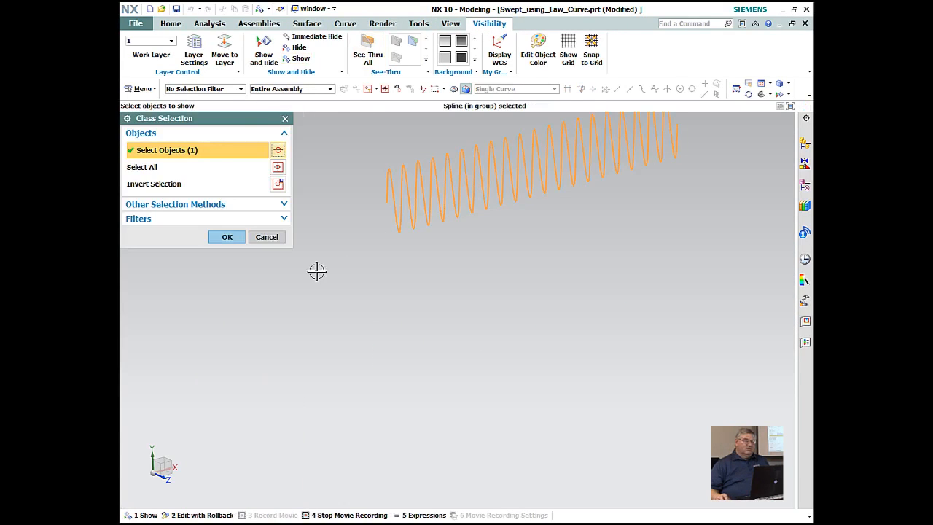
pyautogui.click(227, 238)
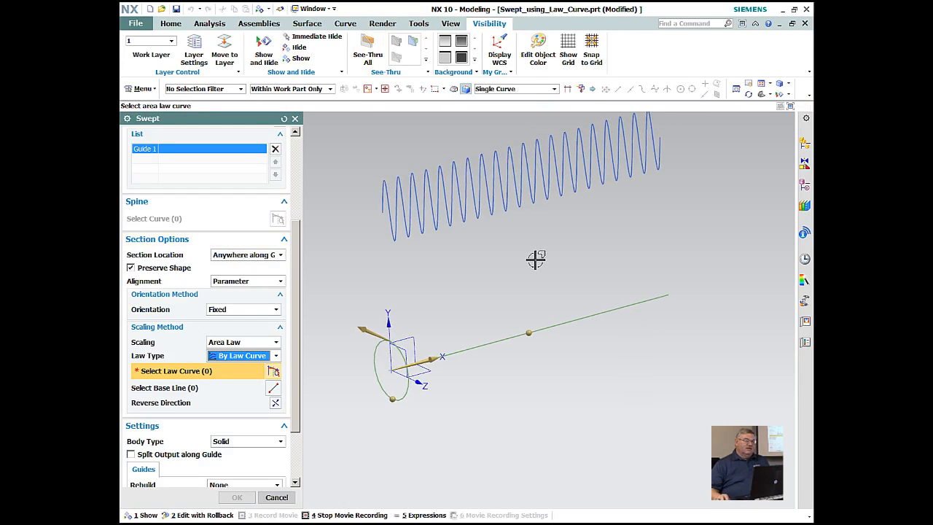
# - Use the sine-wave spline as the area law curve and finish the swept feature
pyautogui.keyDown('shift'); pyautogui.moveTo(526, 258); pyautogui.dragTo(558, 266, button='middle'); pyautogui.keyUp('shift')
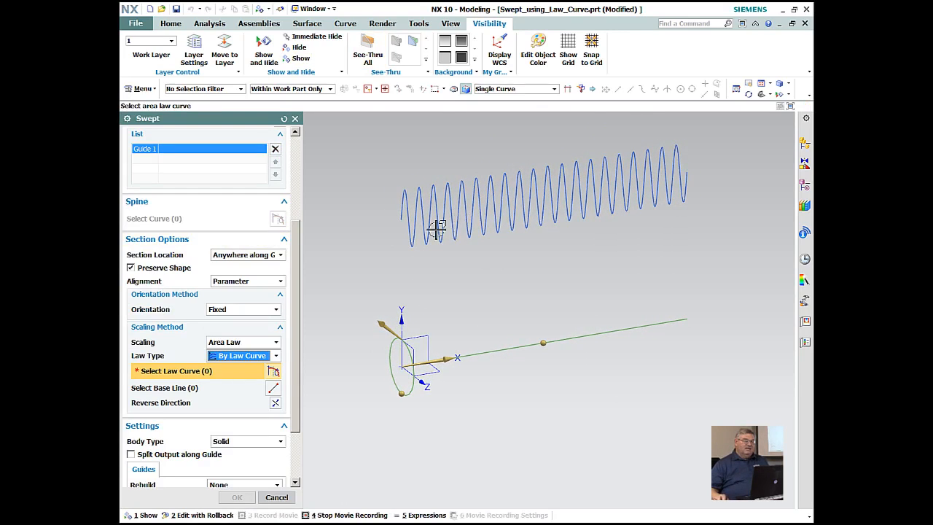
pyautogui.click(456, 213)
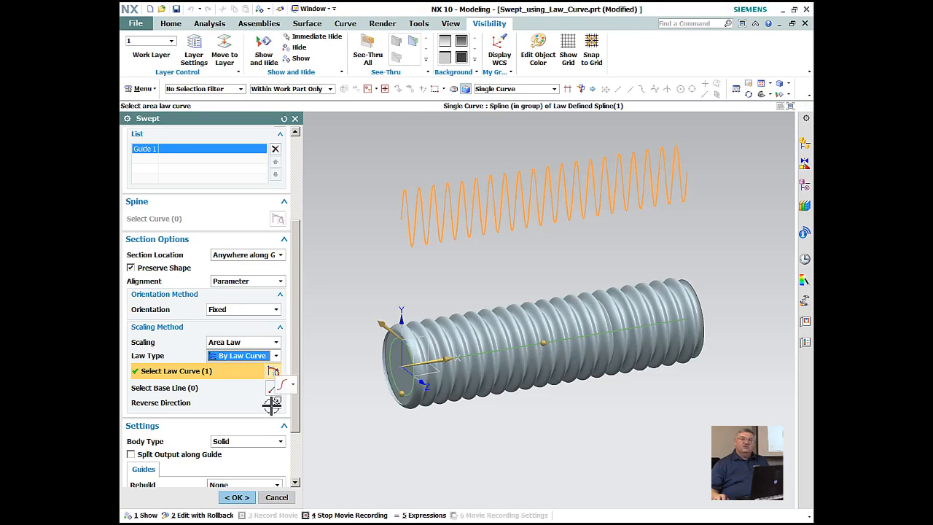
pyautogui.click(237, 497)
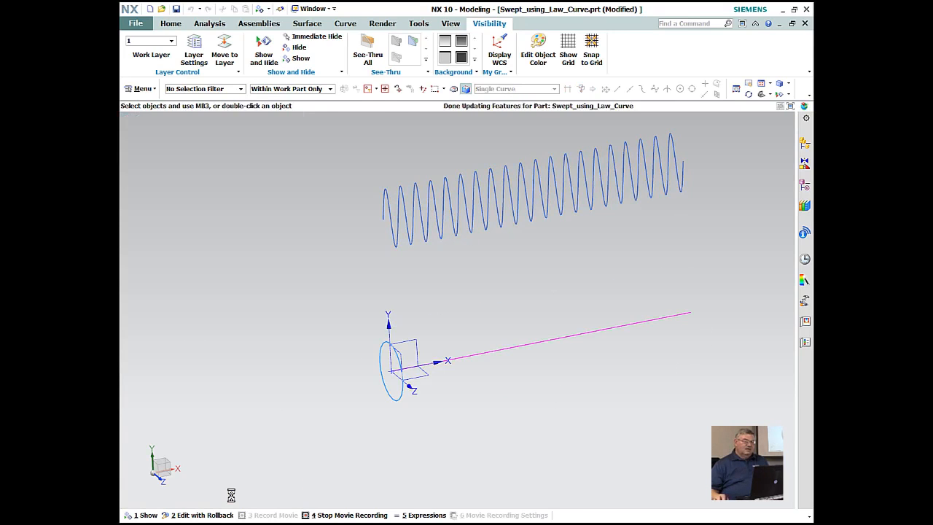
# - Examine the swept bellows against its law curve from several angles and review the named expressions that drive them
pyautogui.moveTo(427, 412); pyautogui.dragTo(463, 339, button='middle')
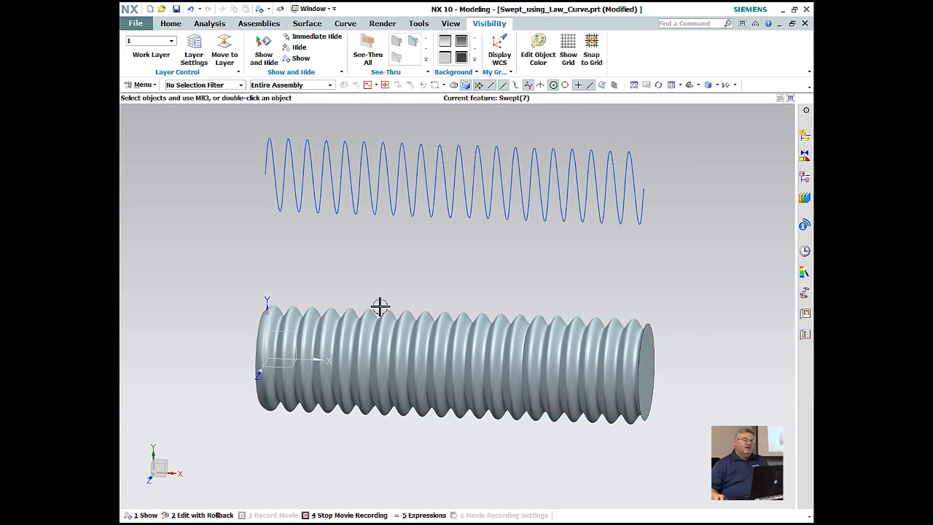
pyautogui.moveTo(467, 324); pyautogui.dragTo(278, 372, button='middle')
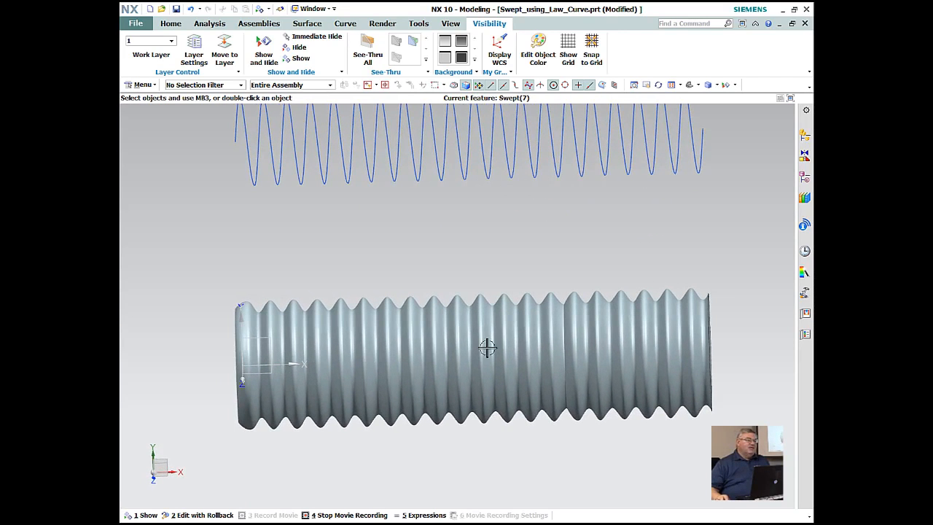
pyautogui.moveTo(687, 336); pyautogui.dragTo(363, 163, button='middle')
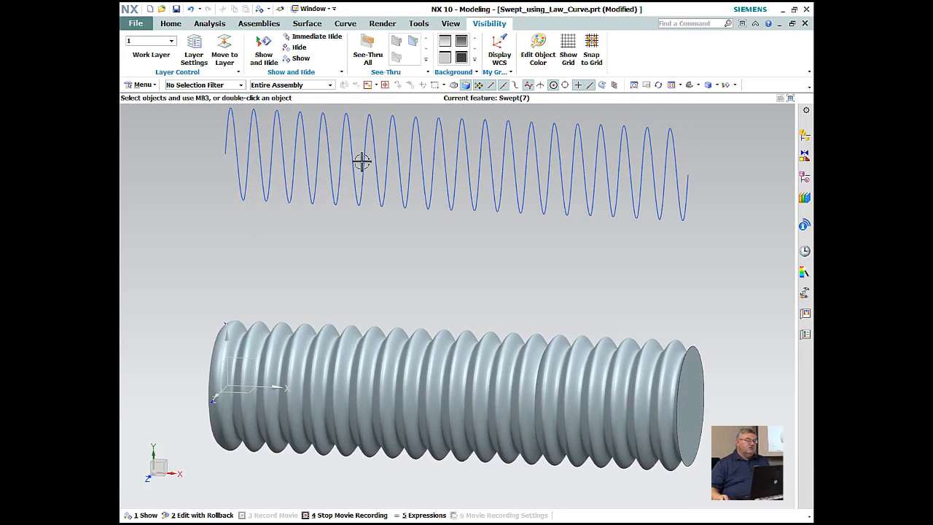
pyautogui.moveTo(435, 200); pyautogui.dragTo(474, 242, button='middle')
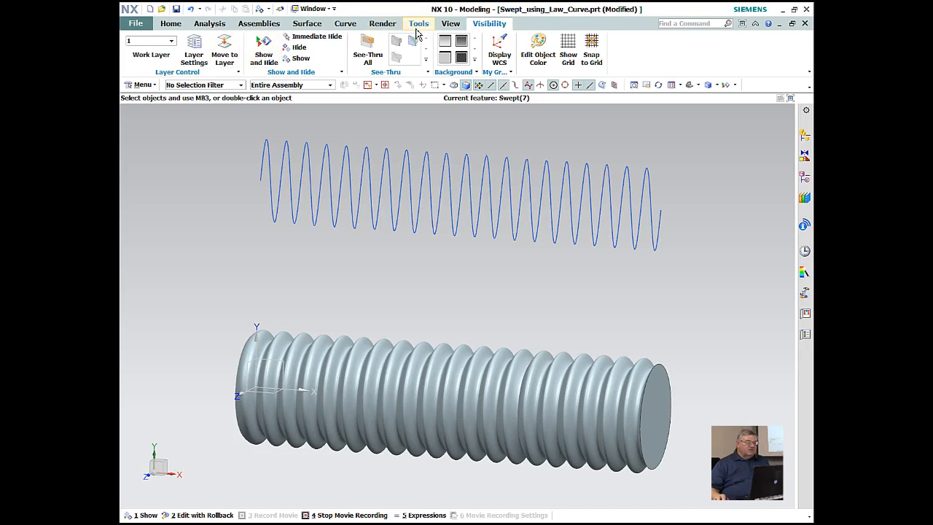
pyautogui.click(418, 23)
pyautogui.click(142, 58)
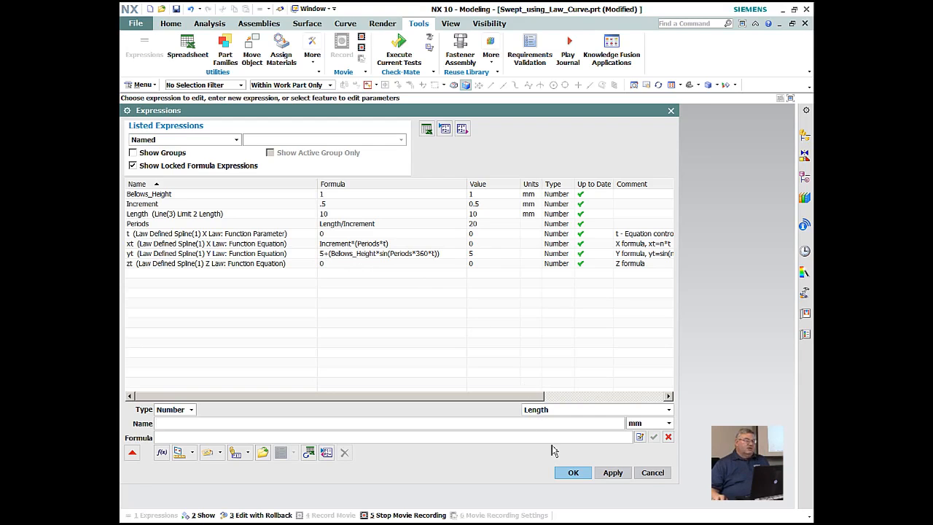
pyautogui.click(573, 472)
pyautogui.moveTo(557, 321); pyautogui.dragTo(420, 169, button='middle')
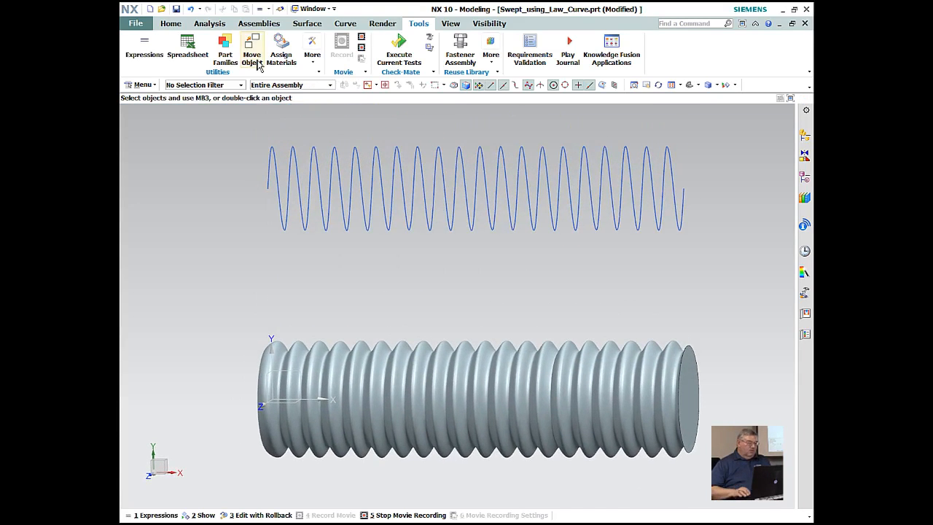
# - Set the Length expression to 5 mm and update the bellows model
pyautogui.click(144, 48)
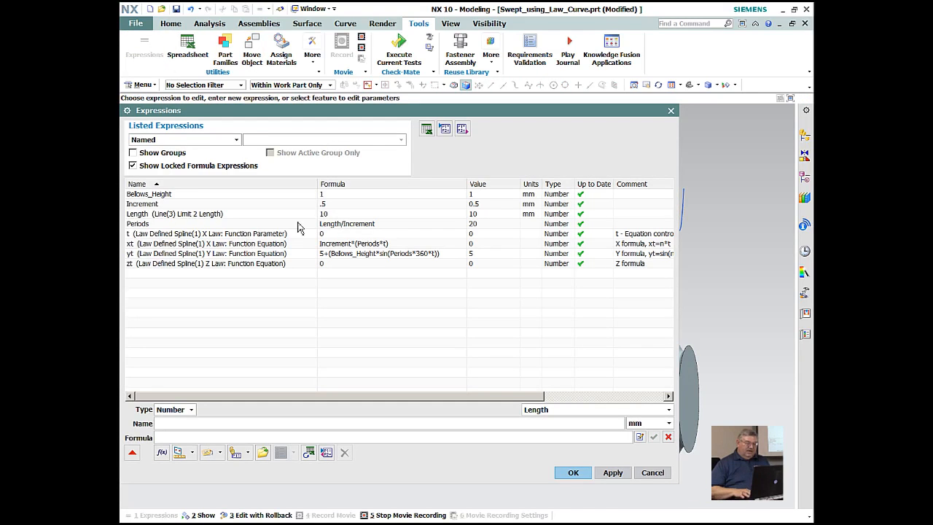
pyautogui.click(326, 215)
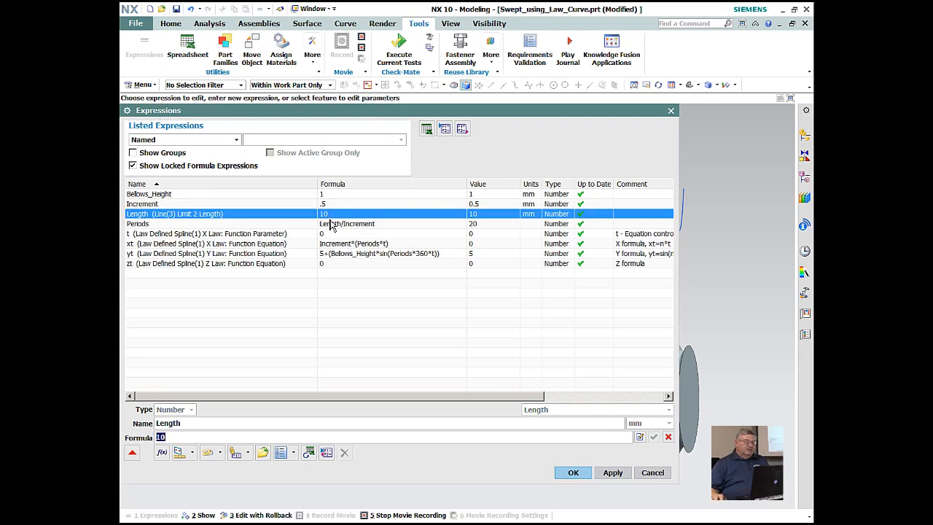
pyautogui.write('5')
pyautogui.press('Return')
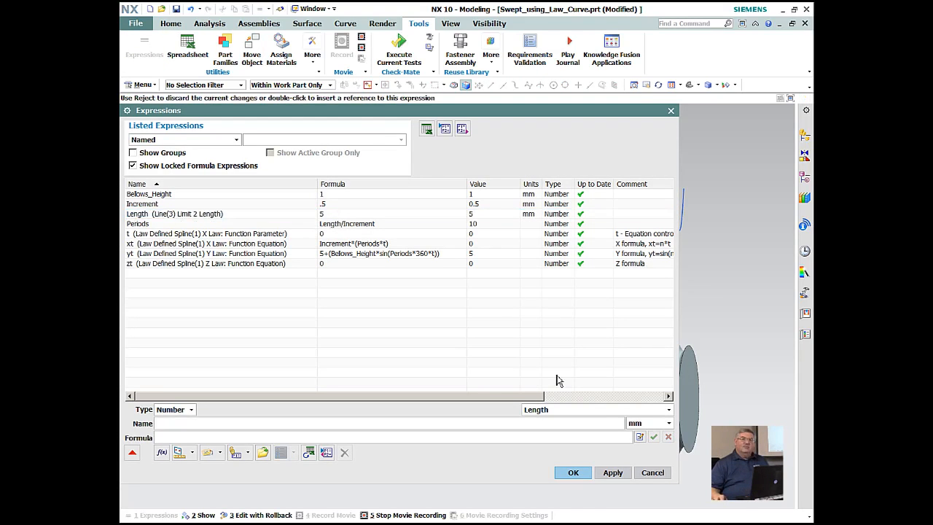
pyautogui.click(573, 472)
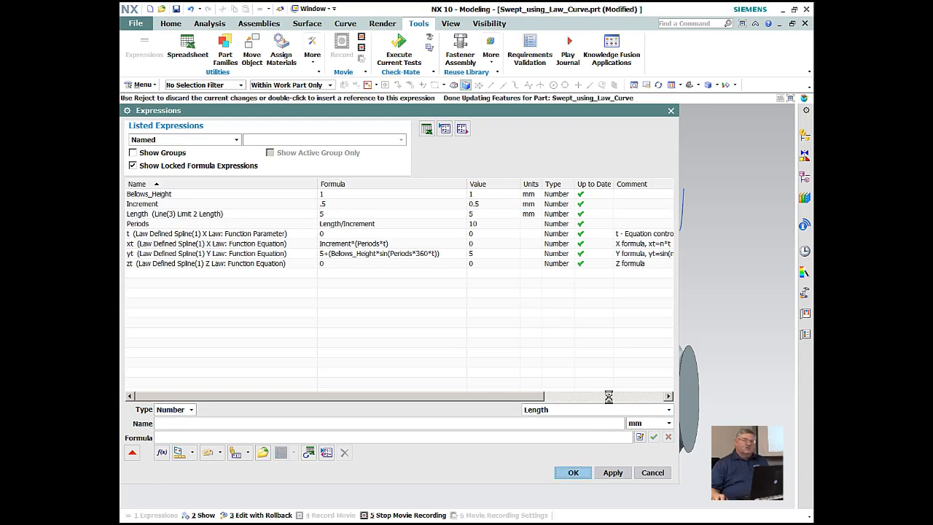
pyautogui.moveTo(678, 333); pyautogui.dragTo(473, 281, button='middle')
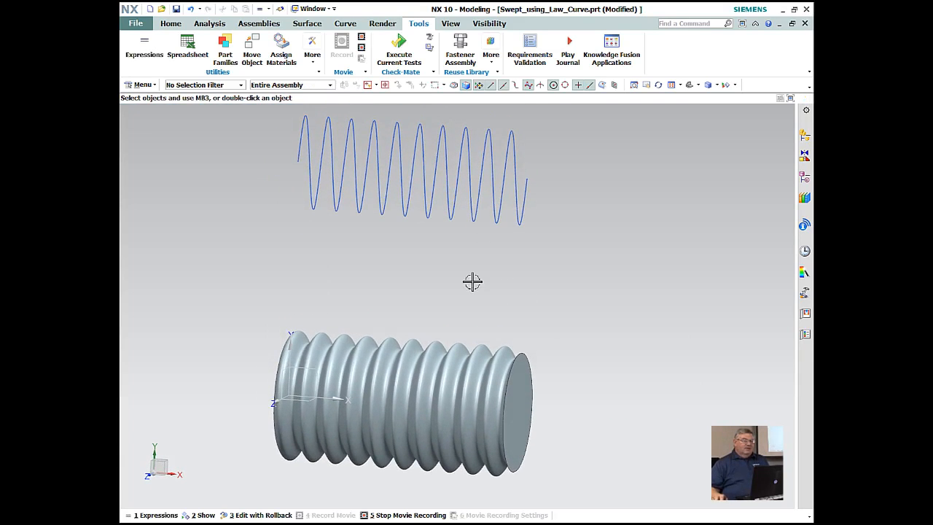
# - Set the Increment expression to 1 mm, update the bellows model, and inspect its wider corrugations and law curve
pyautogui.click(144, 46)
pyautogui.click(331, 207)
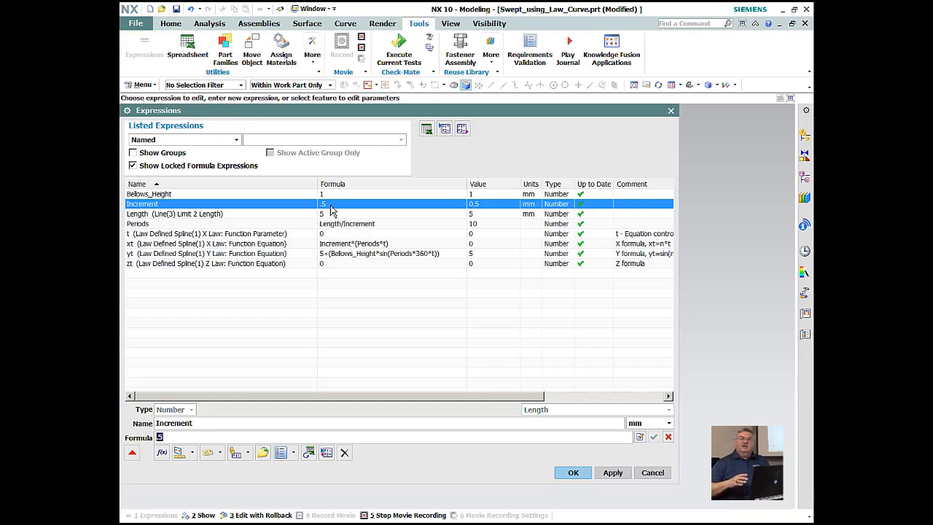
pyautogui.write('1')
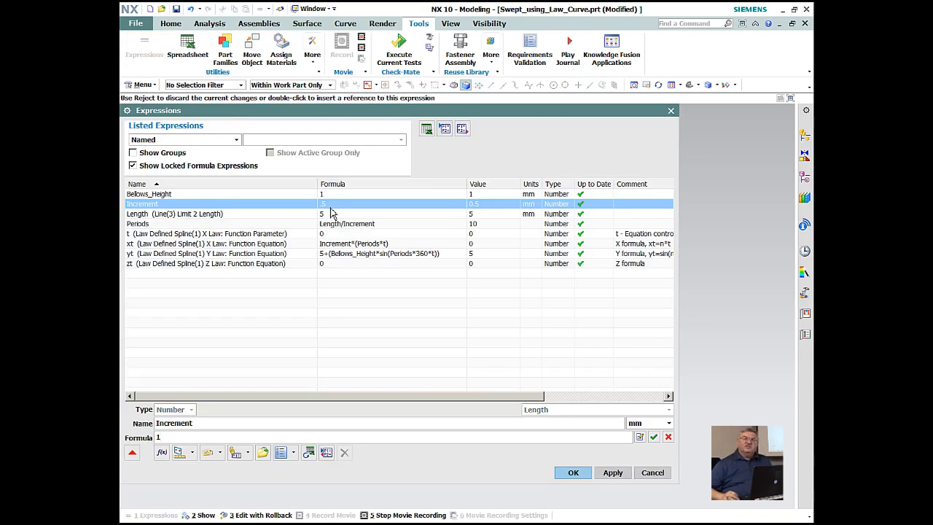
pyautogui.press('Return')
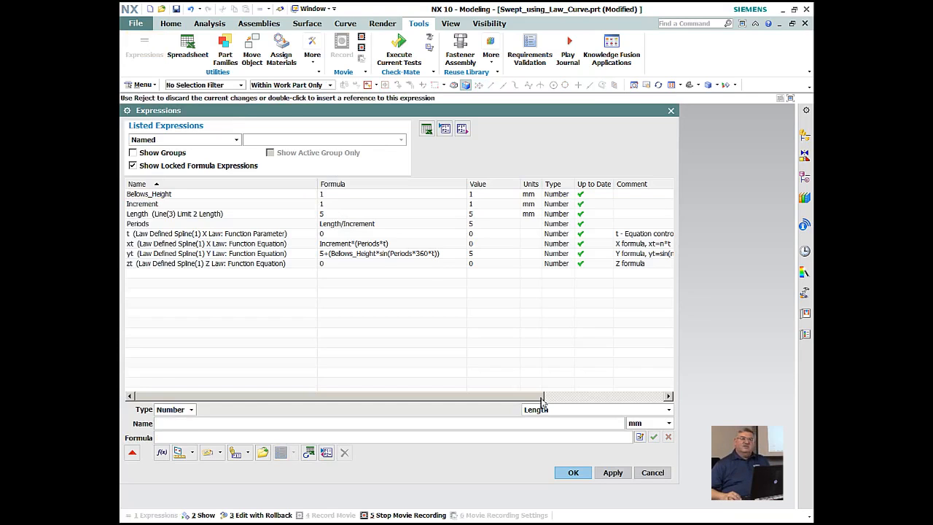
pyautogui.click(572, 472)
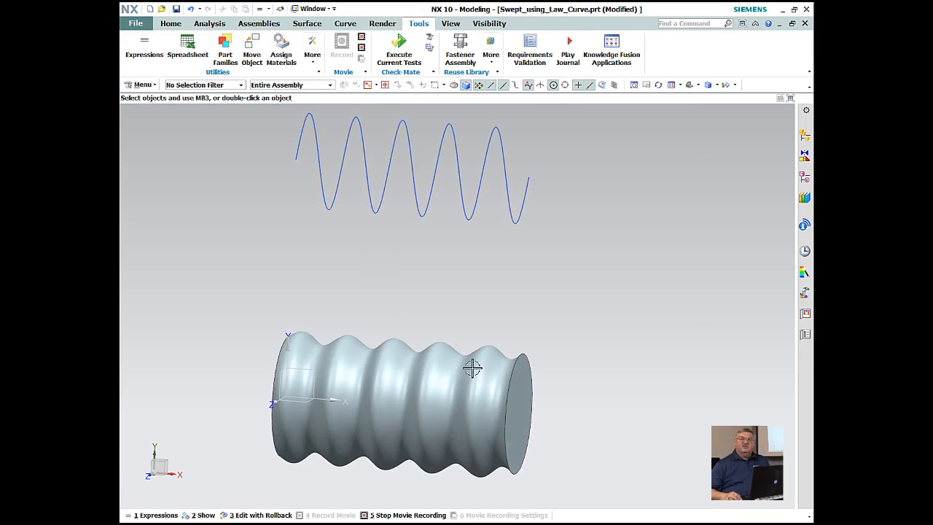
pyautogui.moveTo(472, 368); pyautogui.dragTo(548, 367, button='middle')
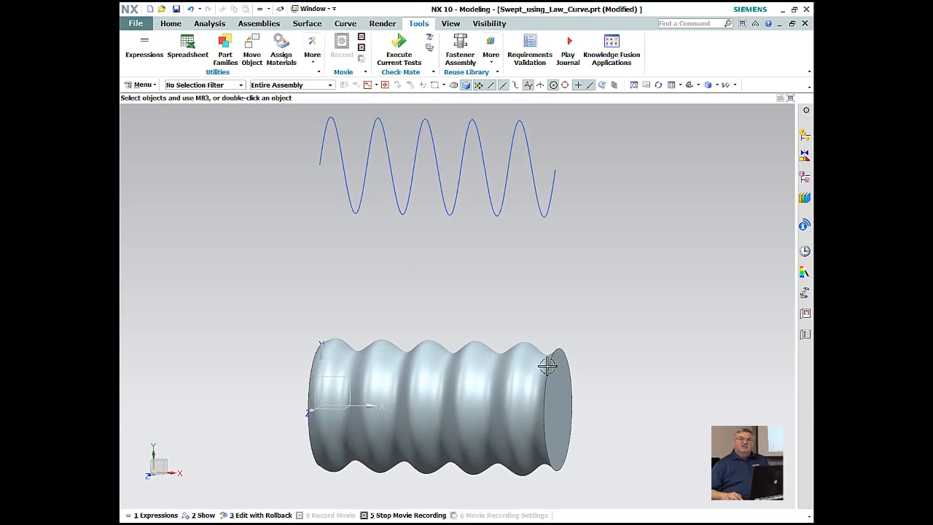
pyautogui.scroll(-3, 546, 364)
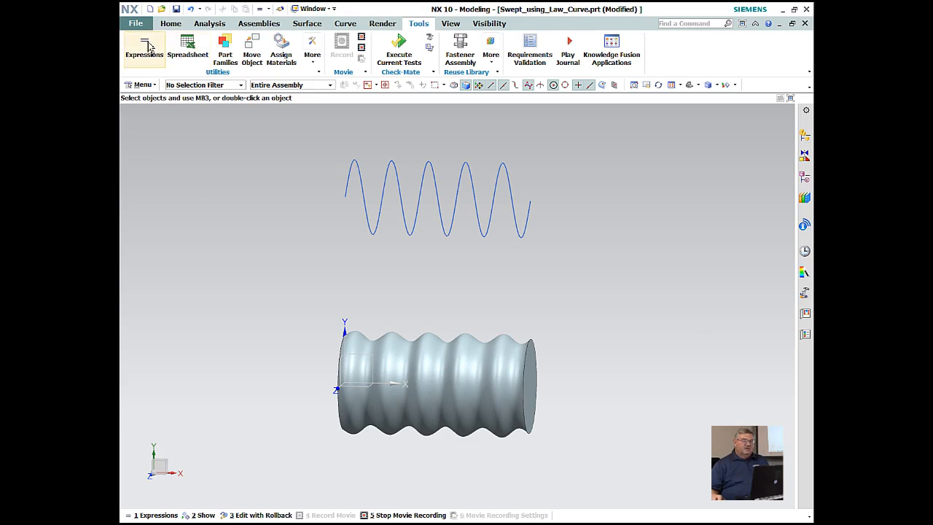
# - Switch to the model1.prt part and open the Metric Law Curves folder of the Reusable Object Library
pyautogui.click(312, 10)
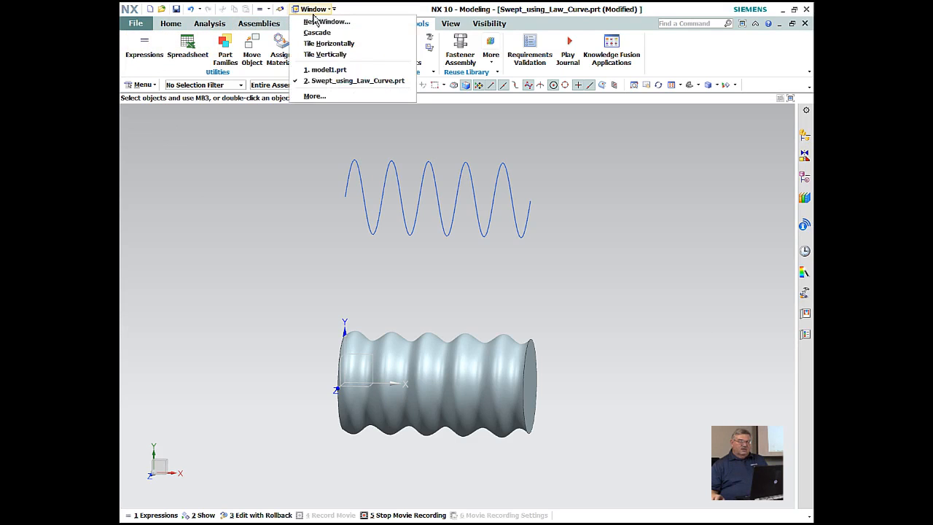
pyautogui.click(328, 70)
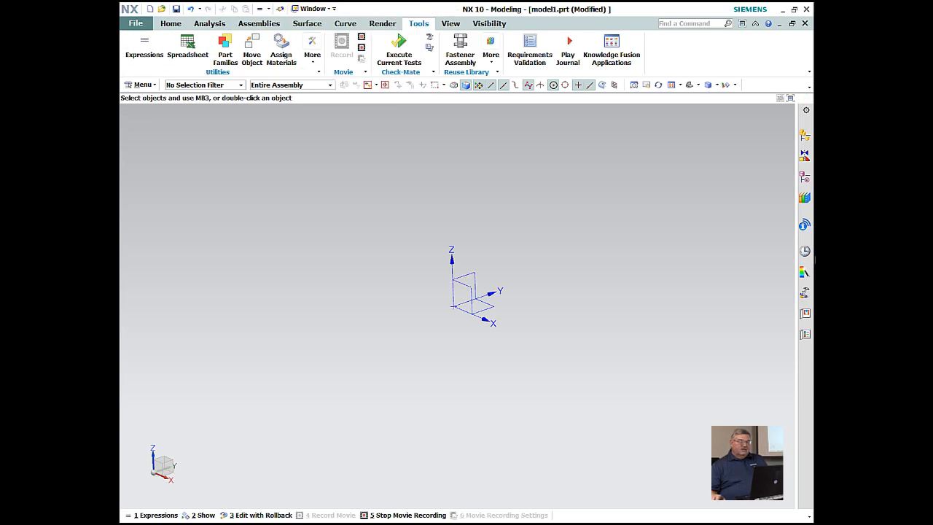
pyautogui.click(804, 197)
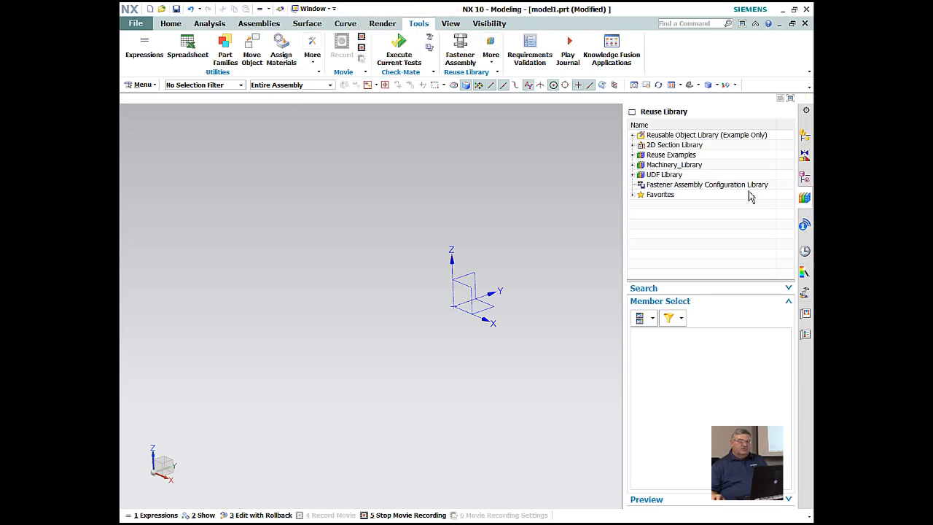
pyautogui.click(669, 138)
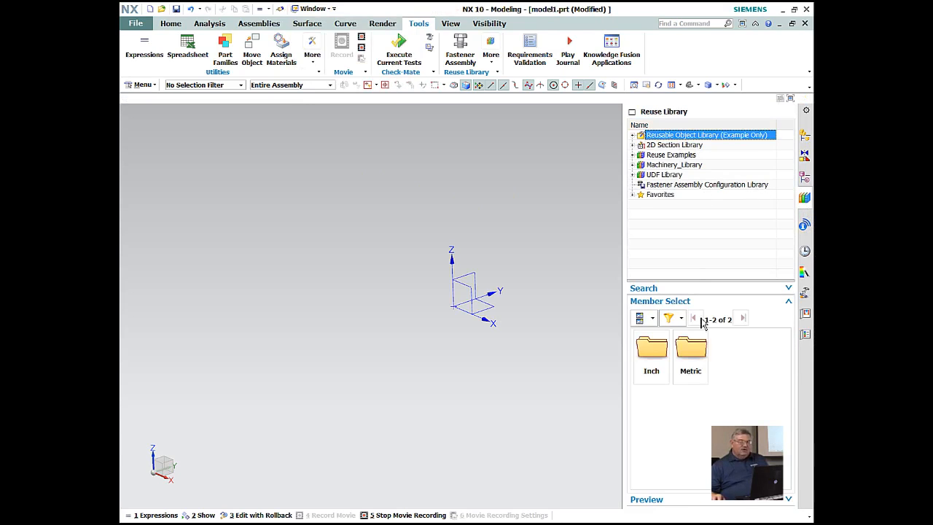
pyautogui.click(632, 135)
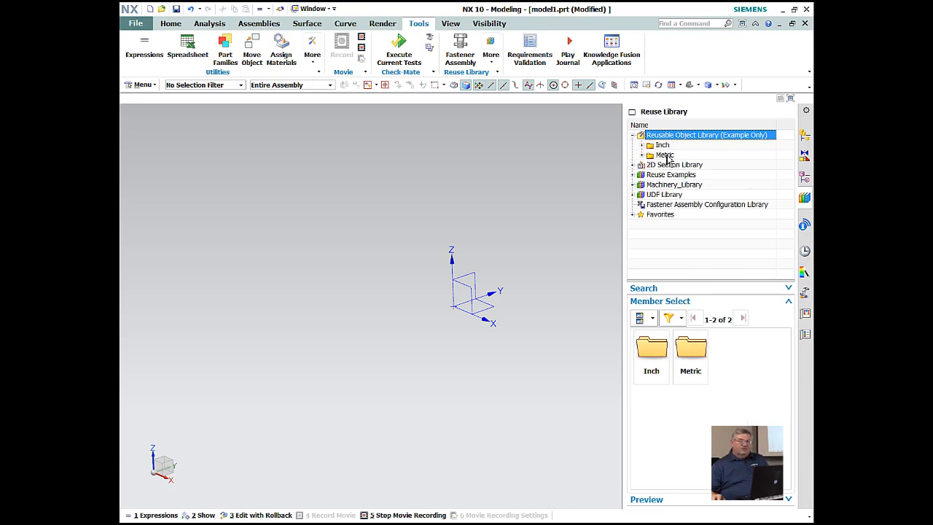
pyautogui.click(665, 155)
pyautogui.click(642, 156)
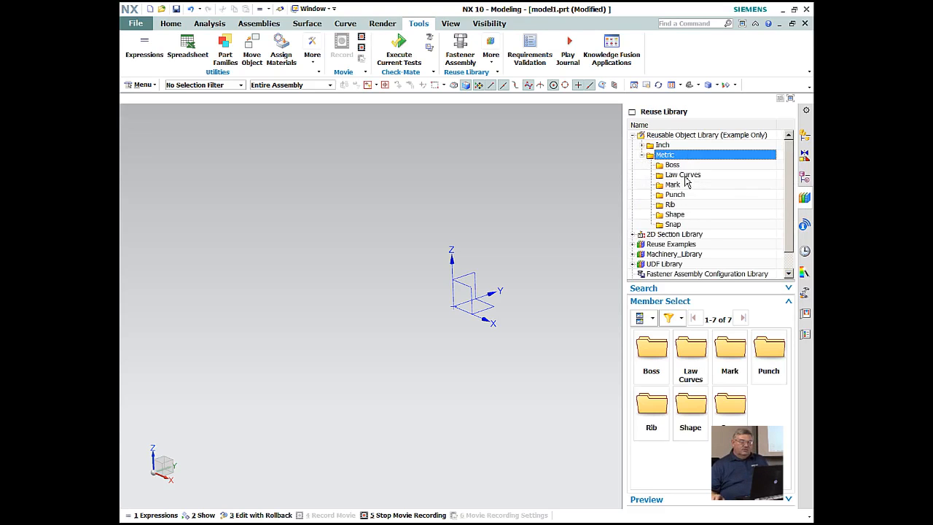
pyautogui.click(684, 177)
# - Insert the sine law curve template from the reuse library at the datum coordinate system's origin (0, 0, 0)
pyautogui.scroll(-1, 725, 355)
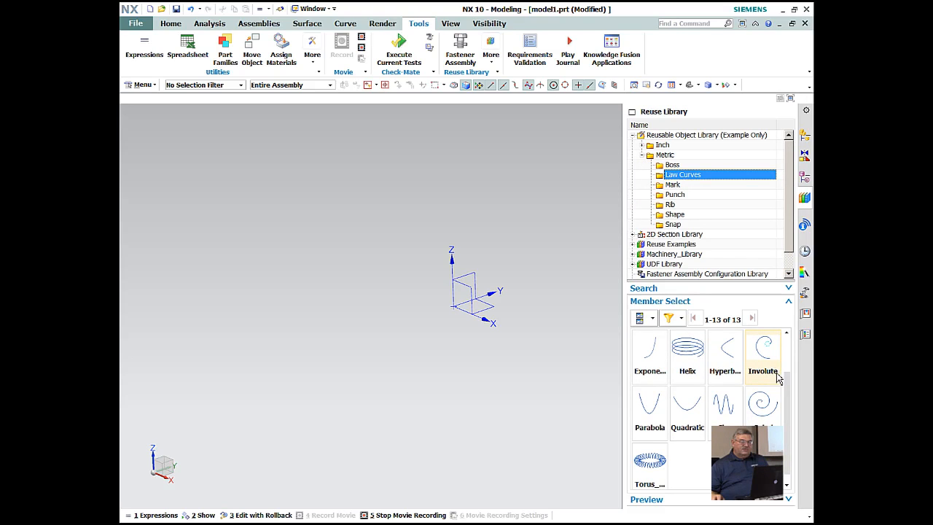
pyautogui.scroll(1, 733, 379)
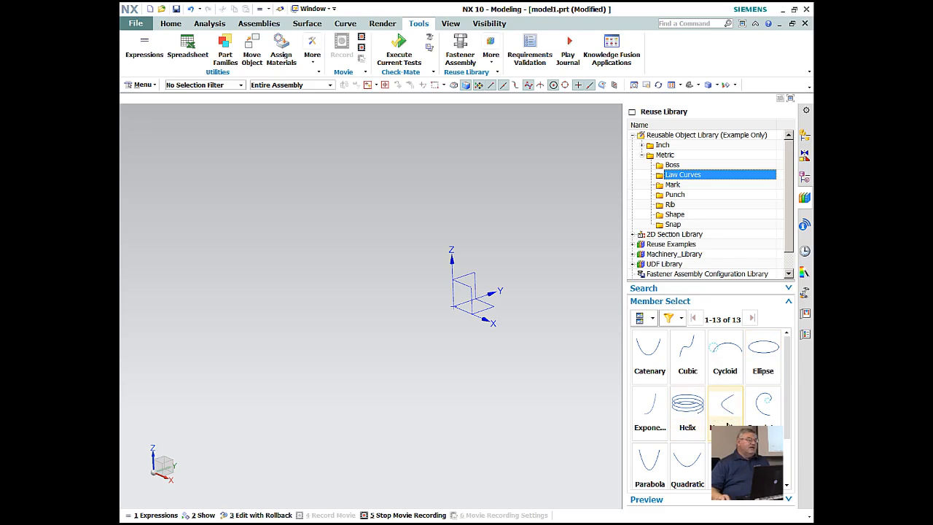
pyautogui.scroll(-1, 738, 427)
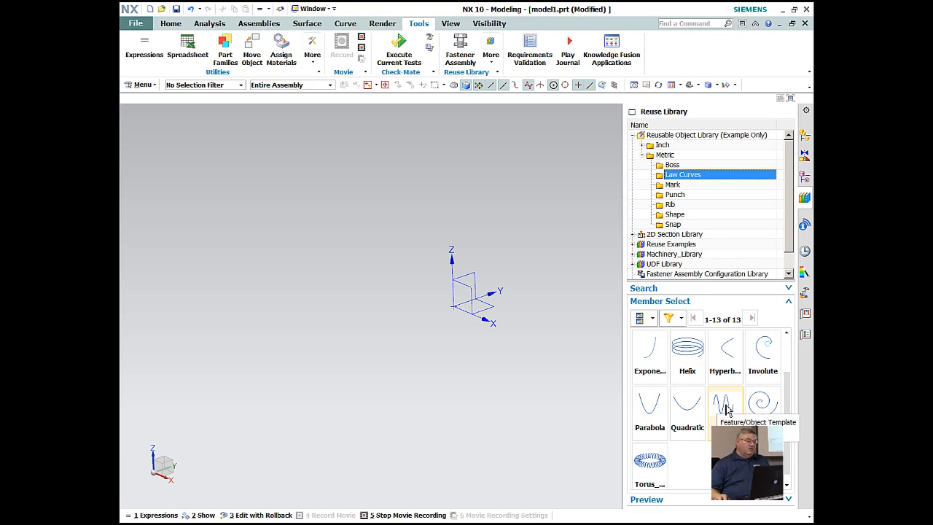
pyautogui.moveTo(726, 409); pyautogui.dragTo(387, 286)
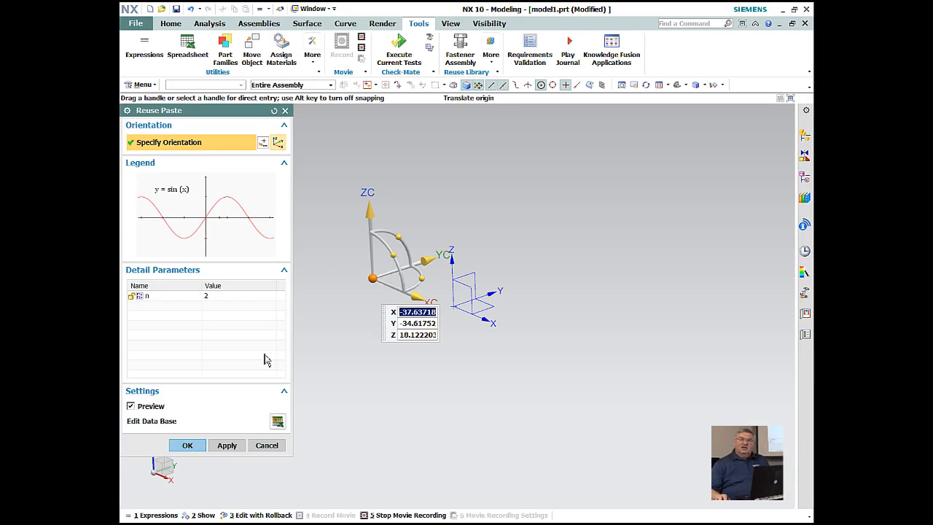
pyautogui.click(456, 307)
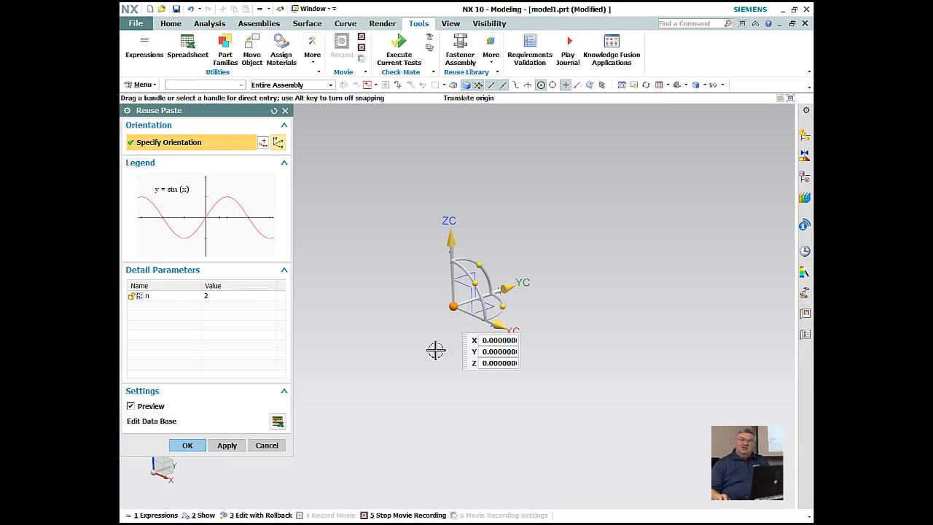
pyautogui.click(187, 446)
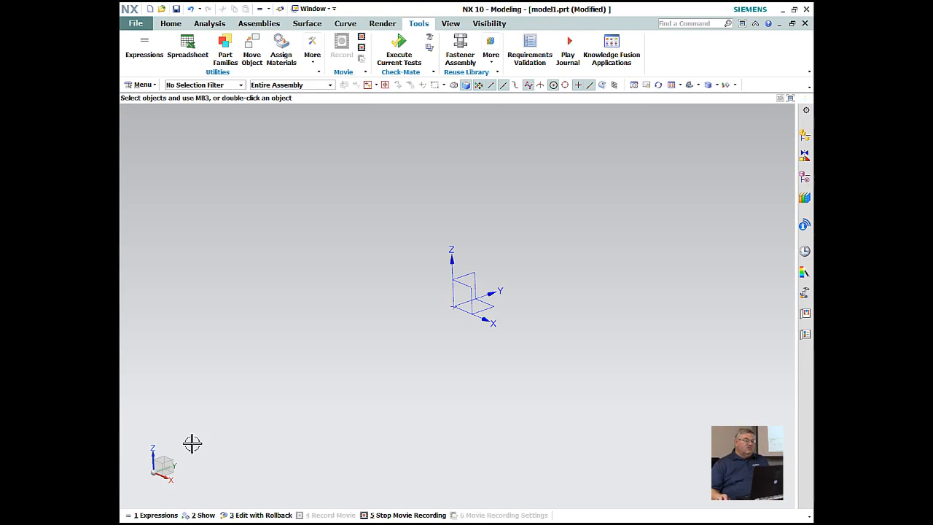
# - Fit the inserted sine curve in view and open the named expressions to examine the formulas that define it
pyautogui.rightClick(494, 288)
pyautogui.click(532, 305)
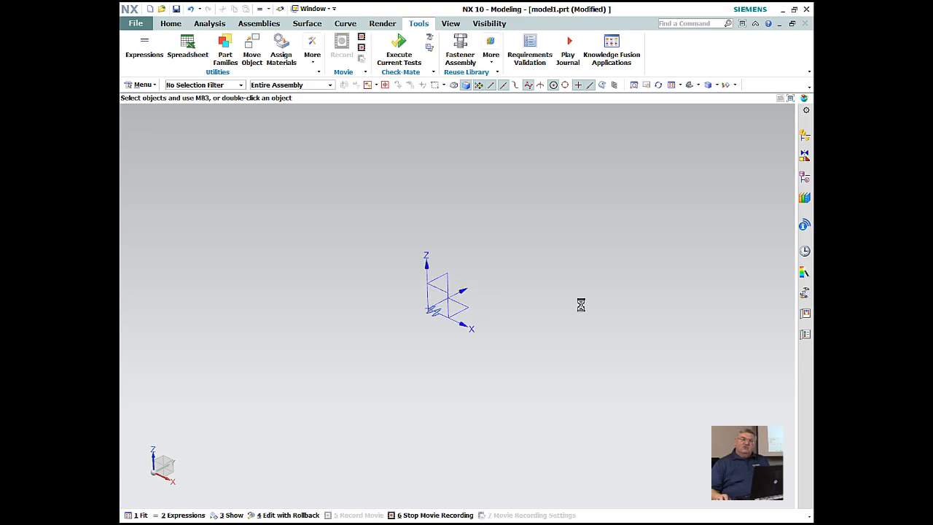
pyautogui.moveTo(580, 306); pyautogui.dragTo(576, 309, button='middle')
pyautogui.click(145, 50)
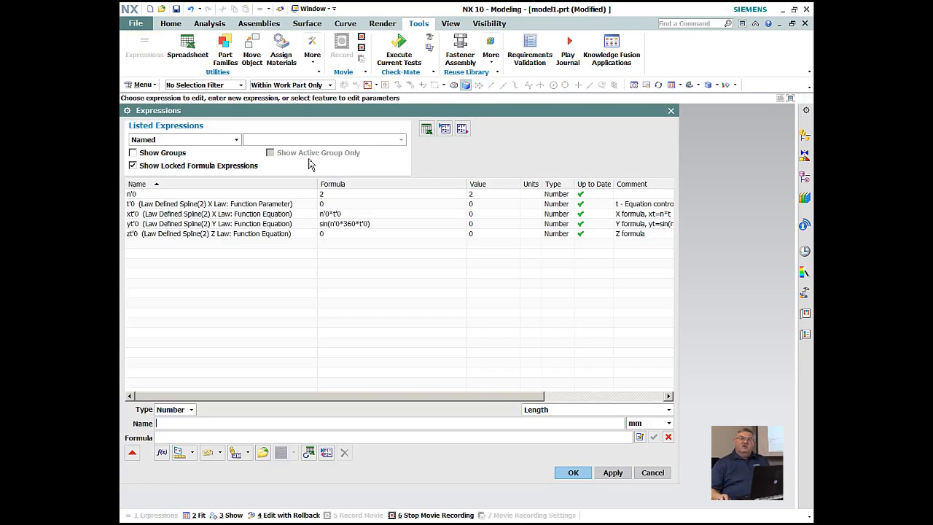